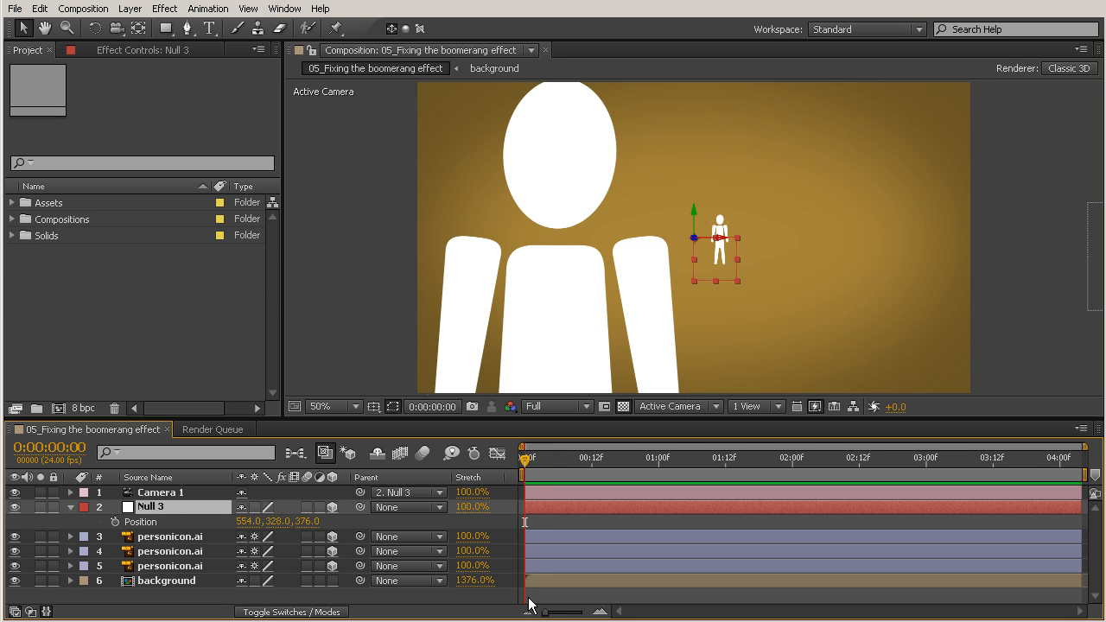
Start keyframing Null 3's Position at 0:00:00:00 and set its end keyframe at 0:00:04:03 by moving the null to 582, 288, 3380.
click(114, 522)
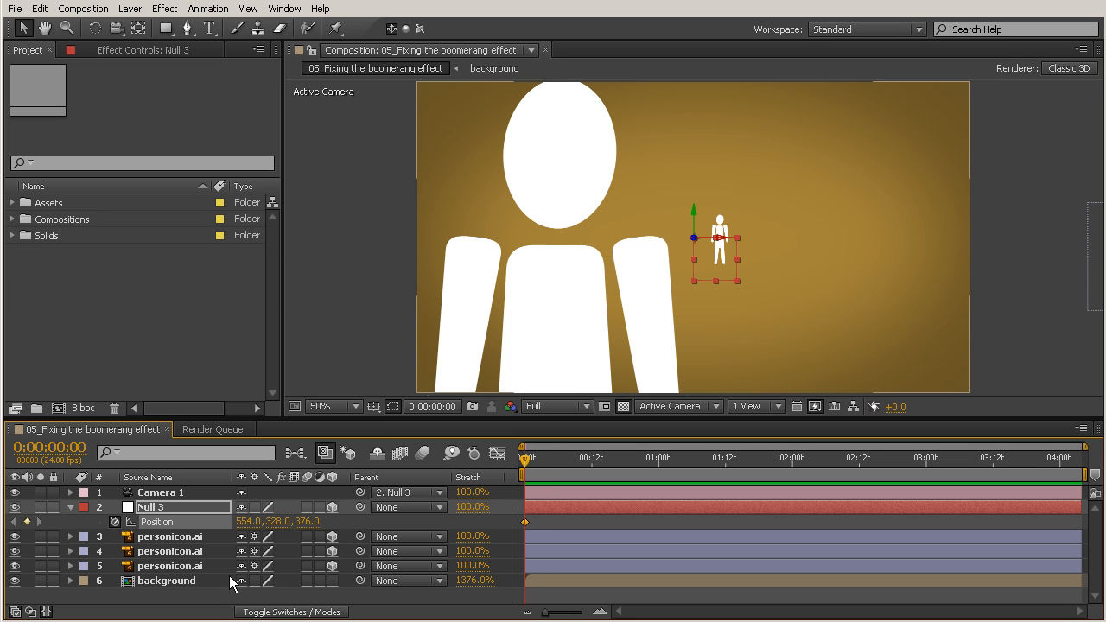
drag(525, 457, 1076, 459)
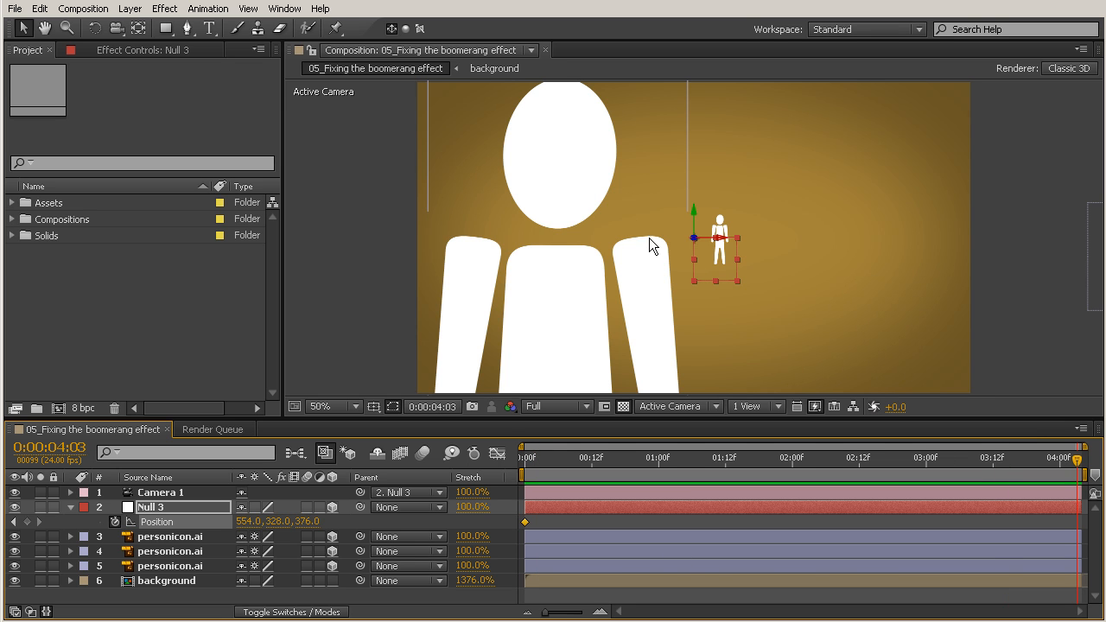
drag(694, 238, 103, 261)
drag(694, 238, 172, 267)
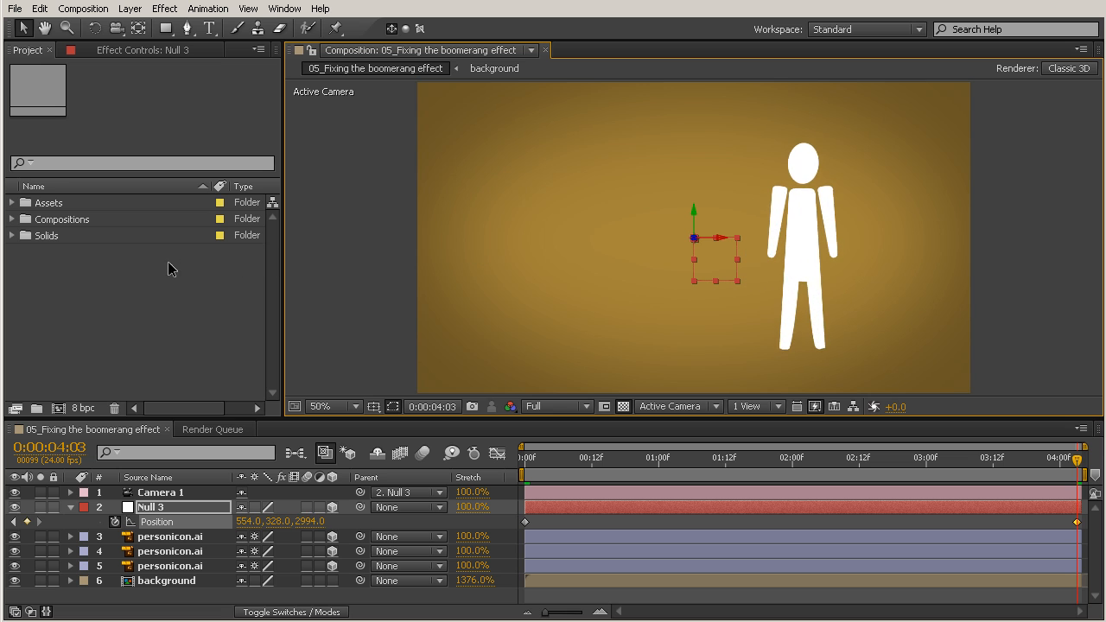
drag(695, 239, 578, 254)
drag(711, 267, 722, 241)
Add a Position keyframe for Null 3 at 0:00:01:14 by moving the null sideways to about 1340.7, 326.6, 1529.1.
drag(578, 456, 465, 462)
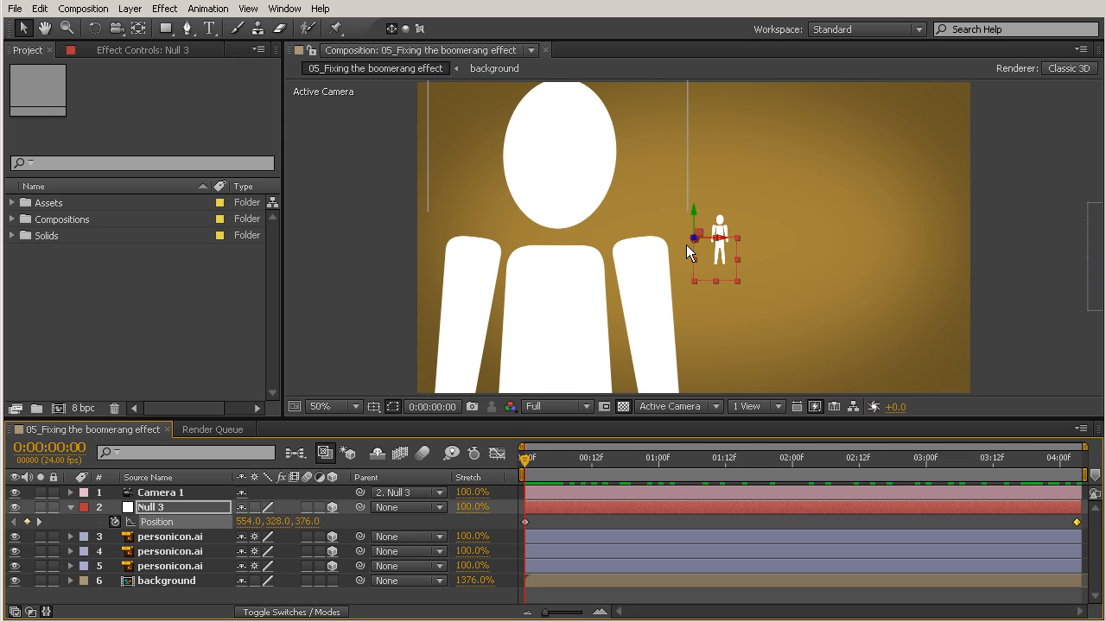
drag(686, 458, 736, 470)
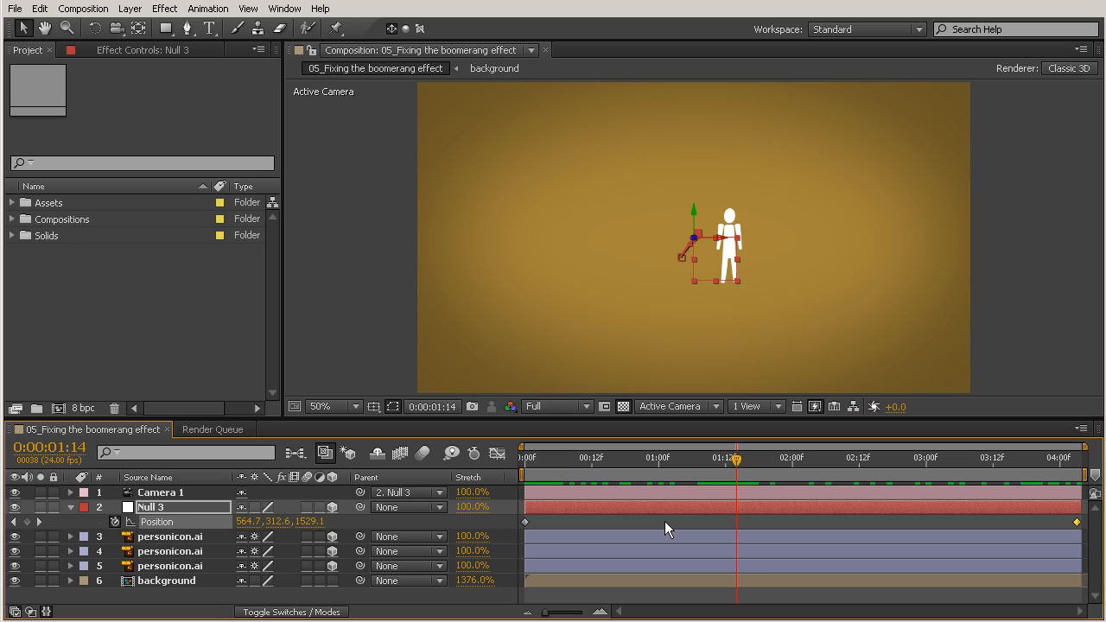
drag(730, 275, 1037, 276)
drag(1105, 277, 1037, 270)
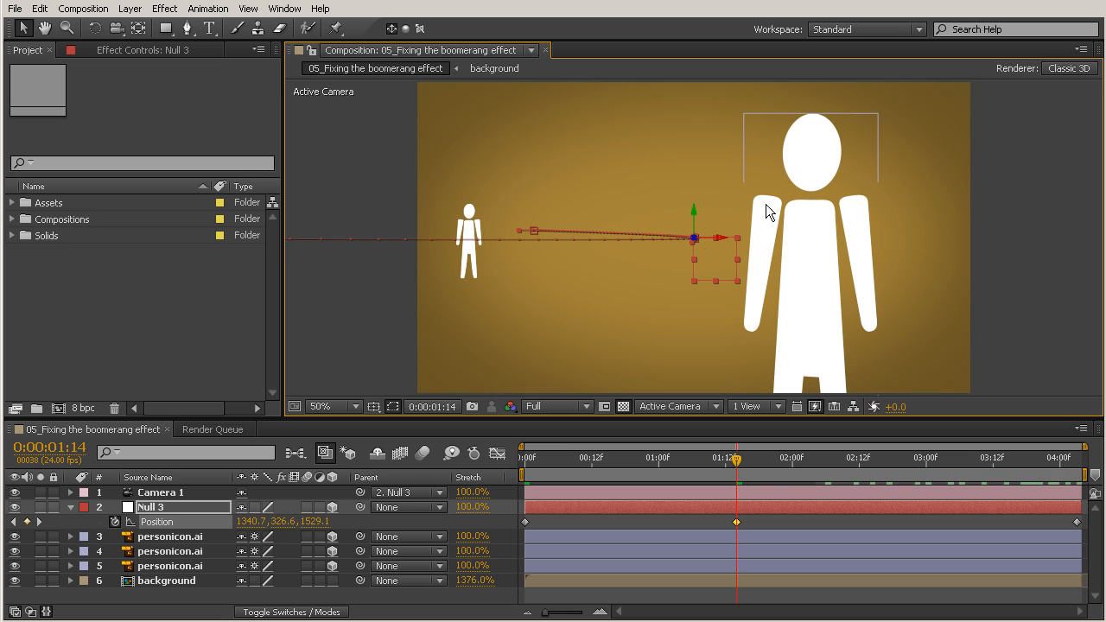
Copy Null 3's Position keyframe at 0:00:01:14 and paste it at 0:00:02:12 to make the camera pause.
drag(764, 451, 737, 549)
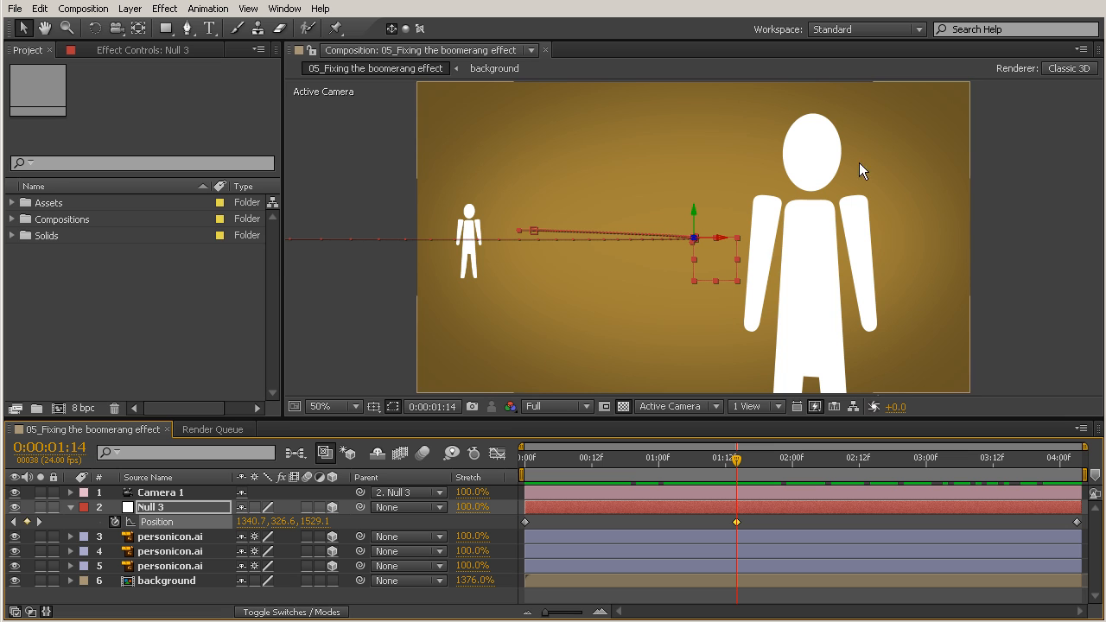
key(space)
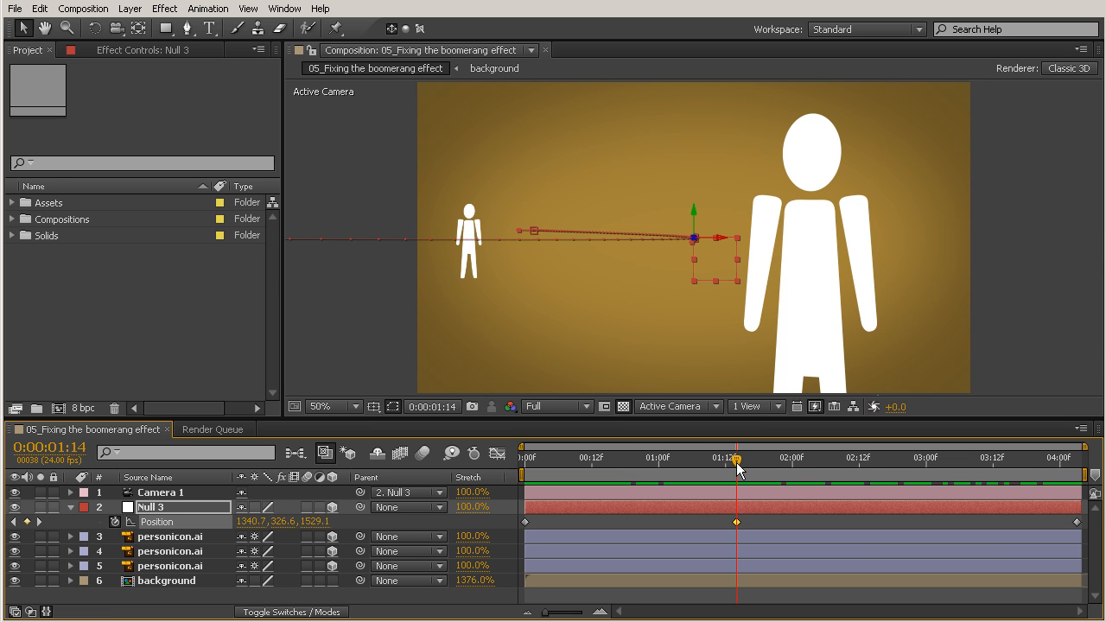
drag(1006, 565, 859, 548)
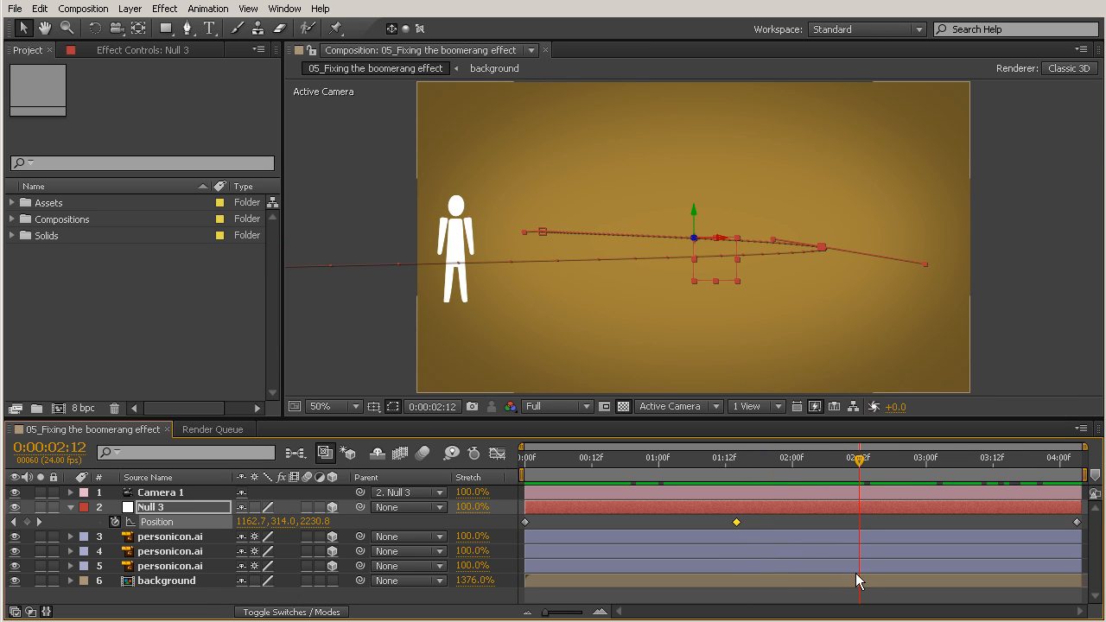
click(740, 527)
click(734, 522)
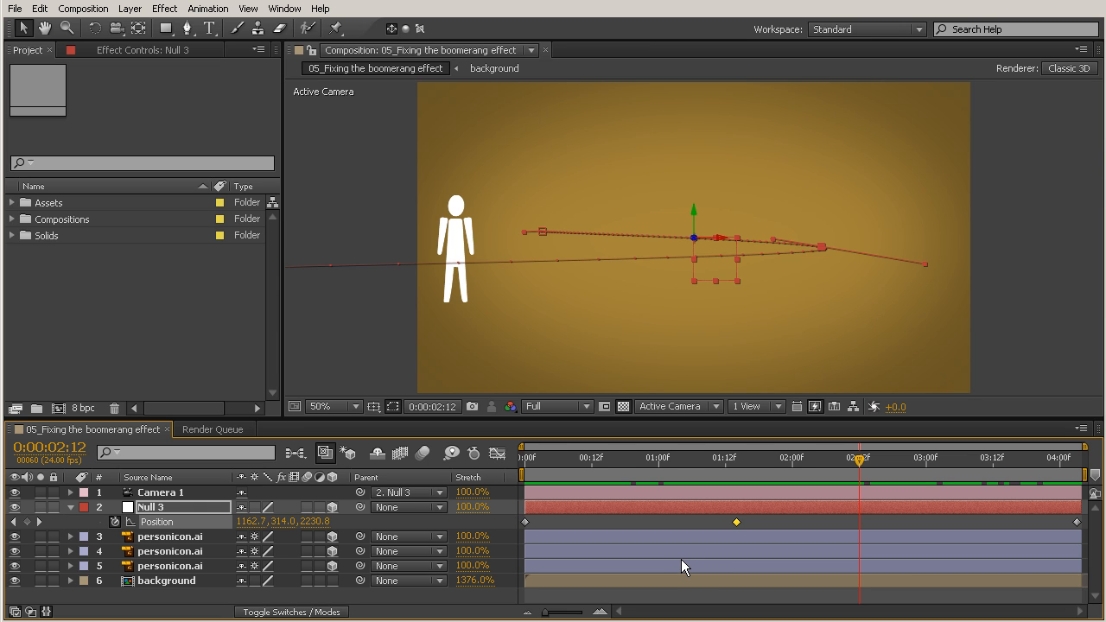
key(ctrl+v)
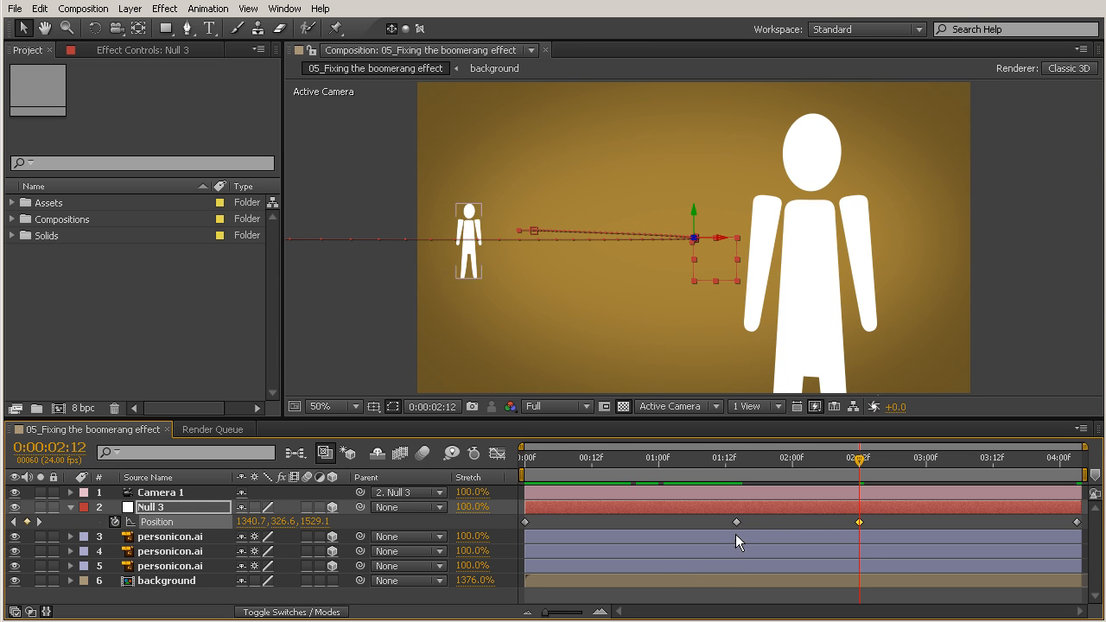
Examine the camera motion across all four Position keyframes, especially between the identical ones at 0:00:01:14 and 0:00:02:12.
click(515, 466)
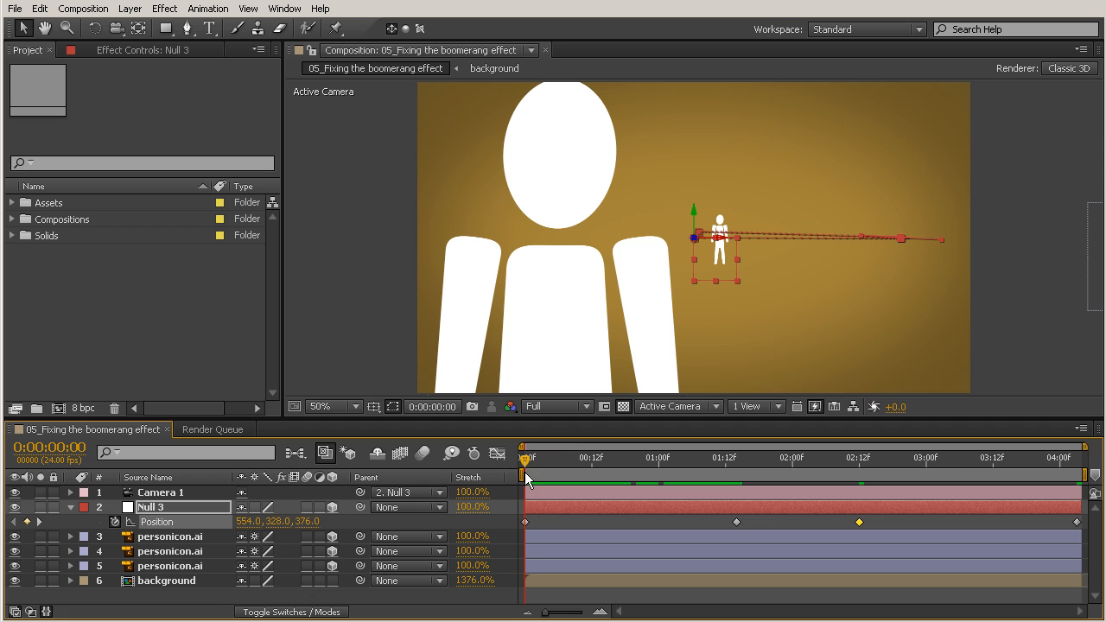
drag(522, 463, 735, 540)
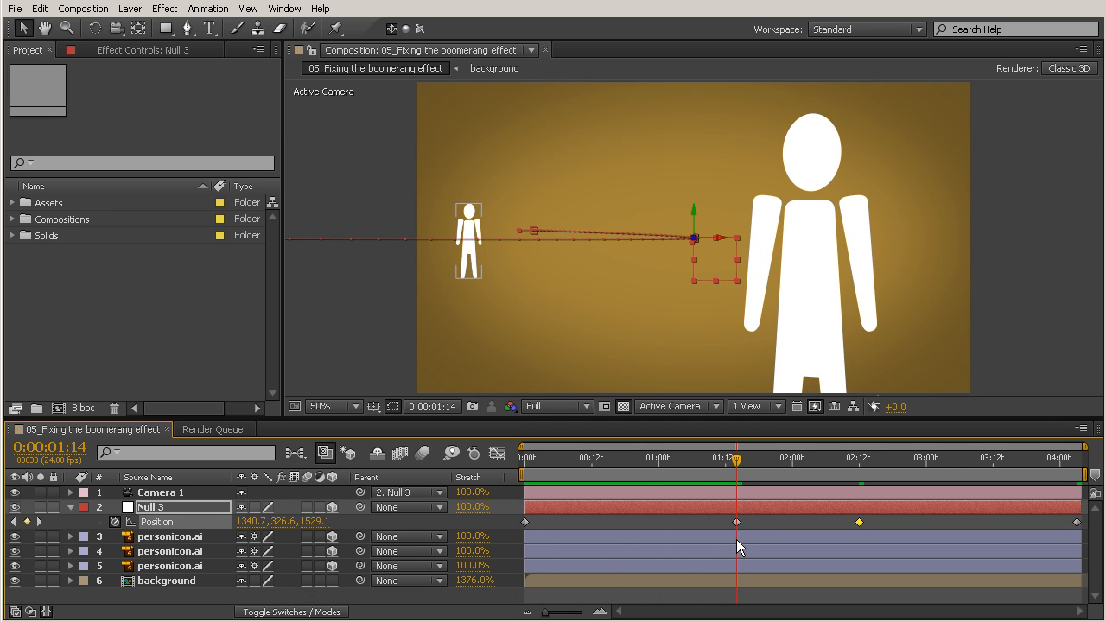
drag(735, 464, 854, 524)
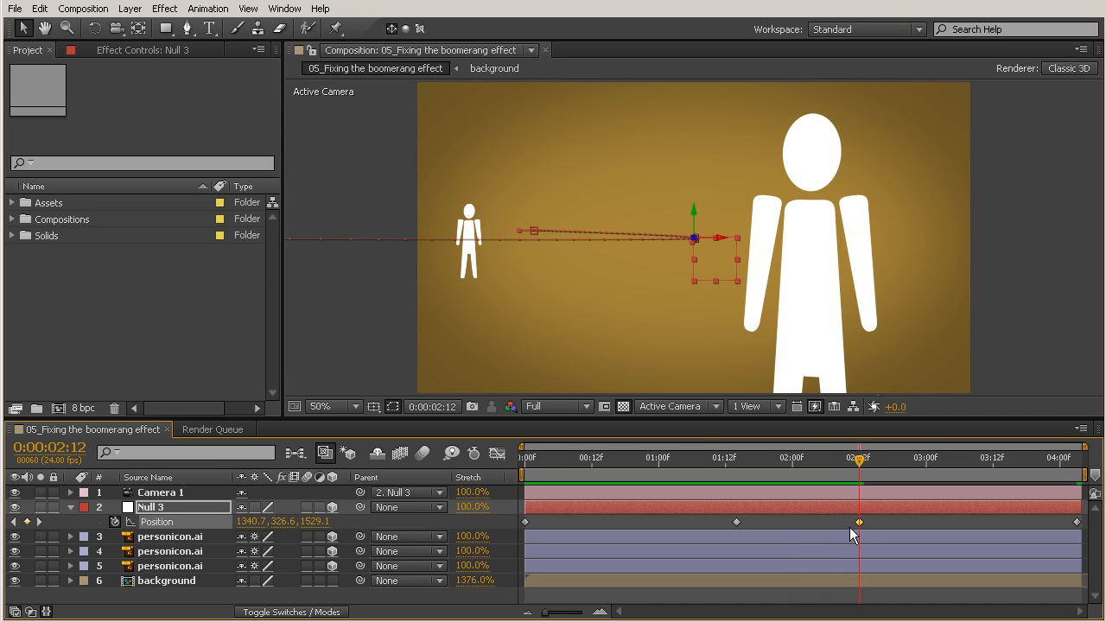
click(735, 460)
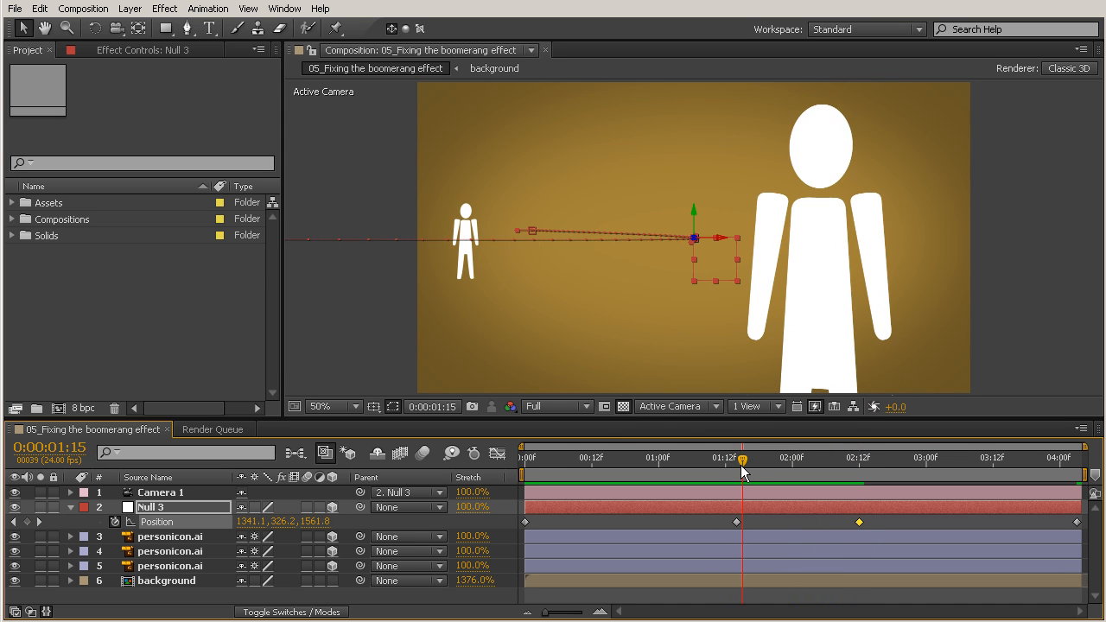
drag(738, 471, 1093, 506)
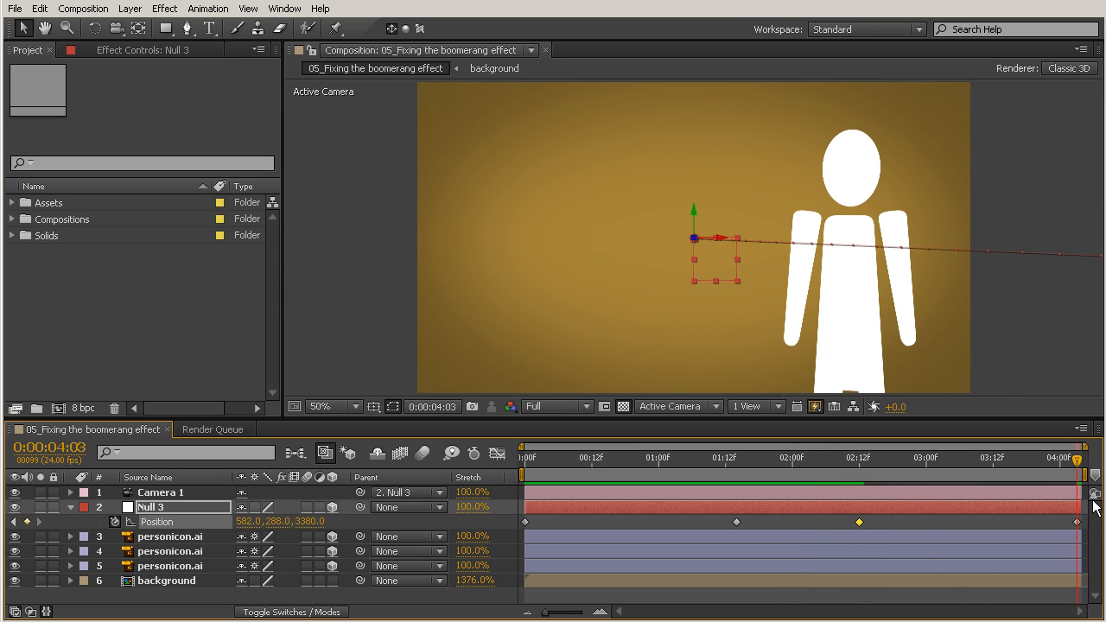
click(735, 464)
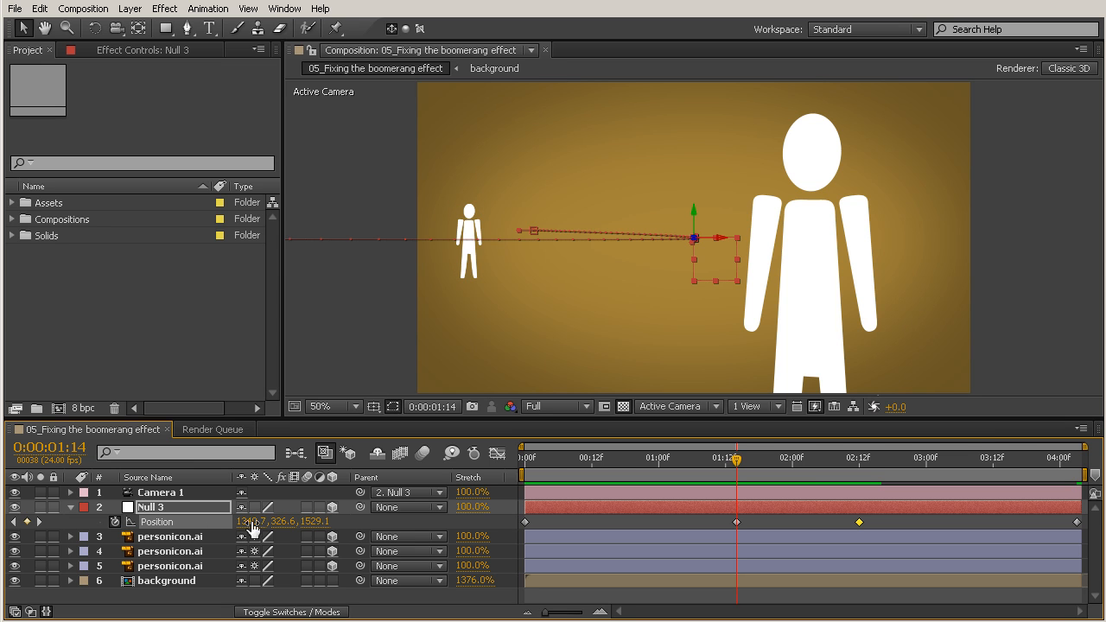
click(736, 522)
click(859, 457)
click(742, 462)
drag(743, 462, 857, 489)
click(735, 457)
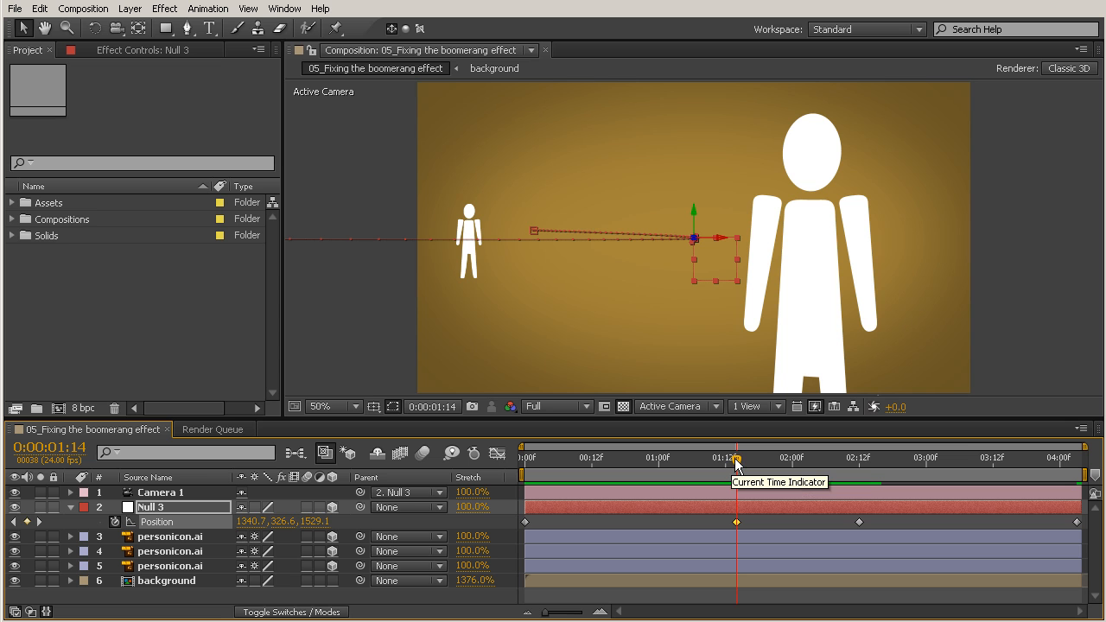
drag(735, 460, 942, 527)
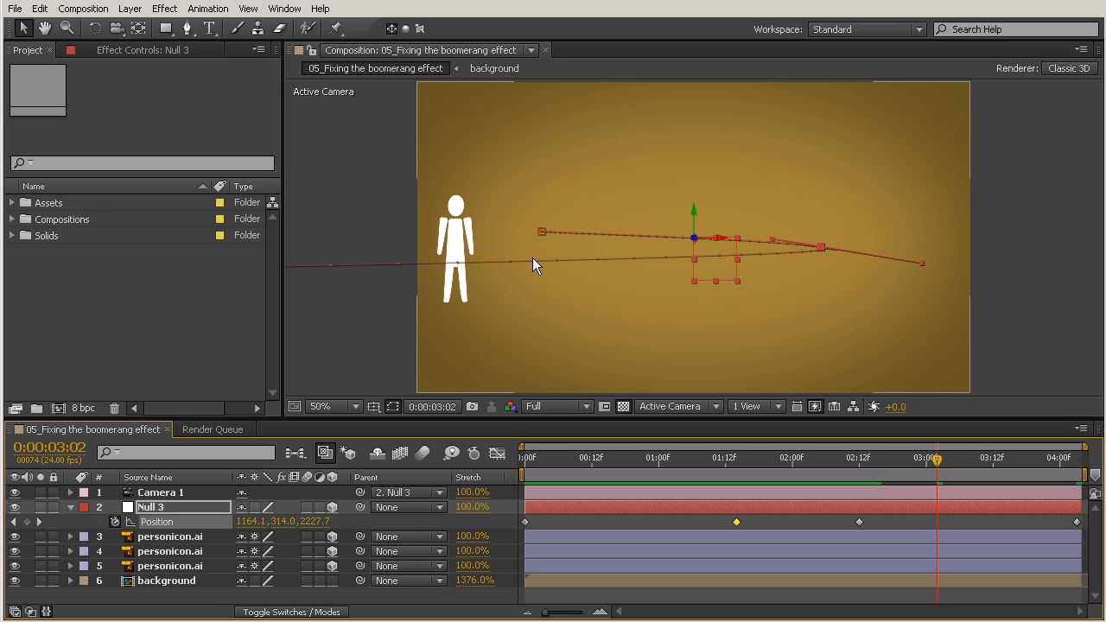
Check Null 3's motion path from its first keyframe and compare the frames just before and after 0:00:01:14.
drag(638, 467, 519, 483)
click(525, 522)
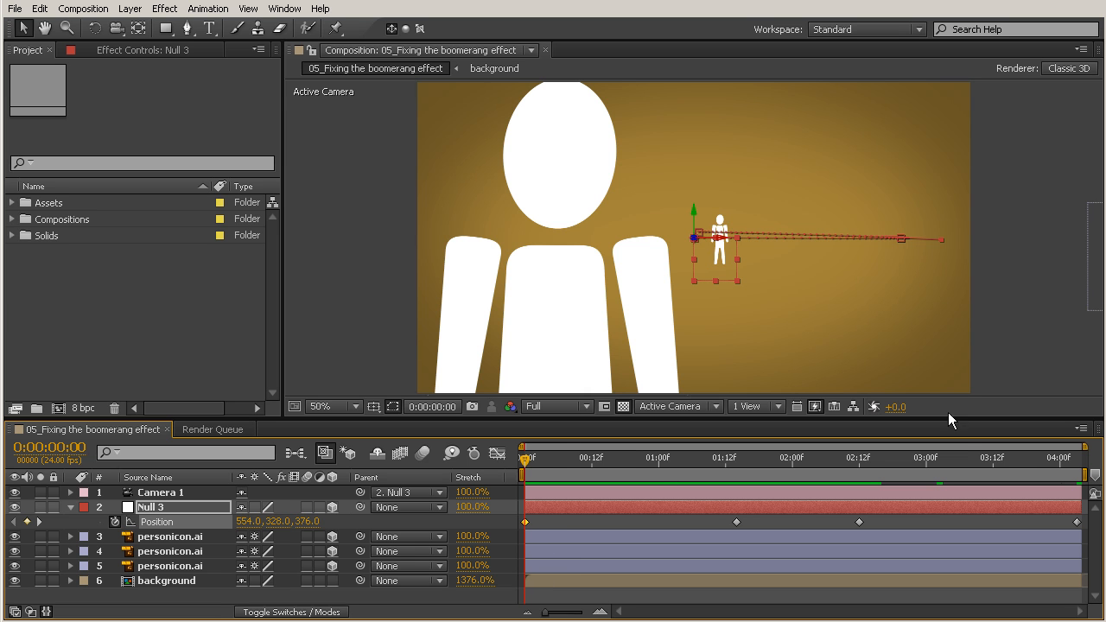
click(1084, 463)
drag(839, 477, 737, 495)
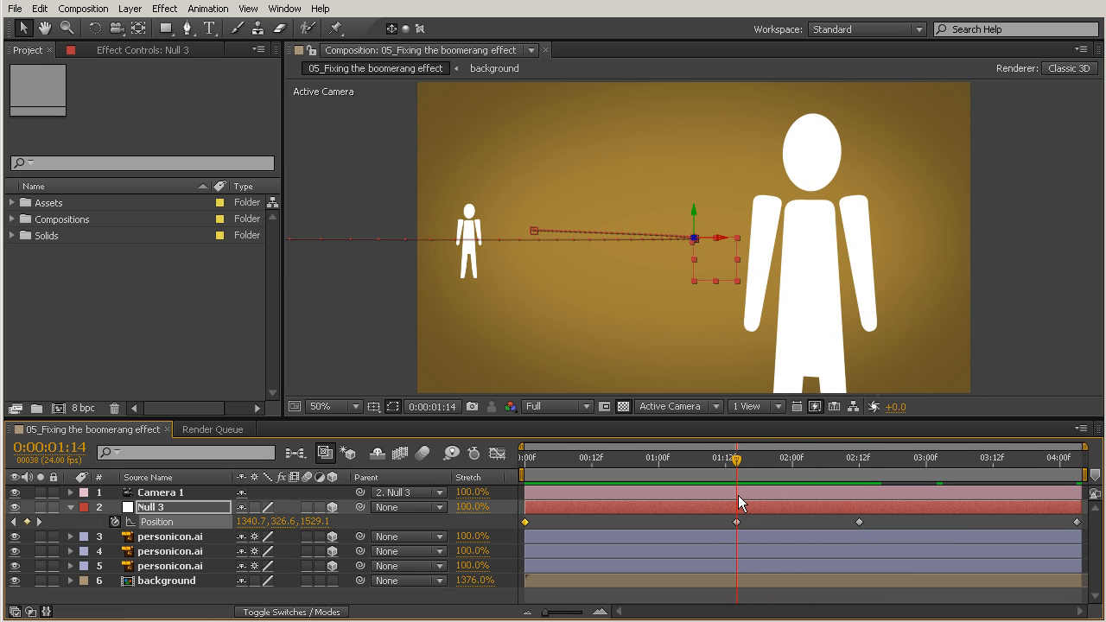
drag(735, 464, 827, 504)
drag(891, 517, 733, 507)
drag(735, 460, 714, 533)
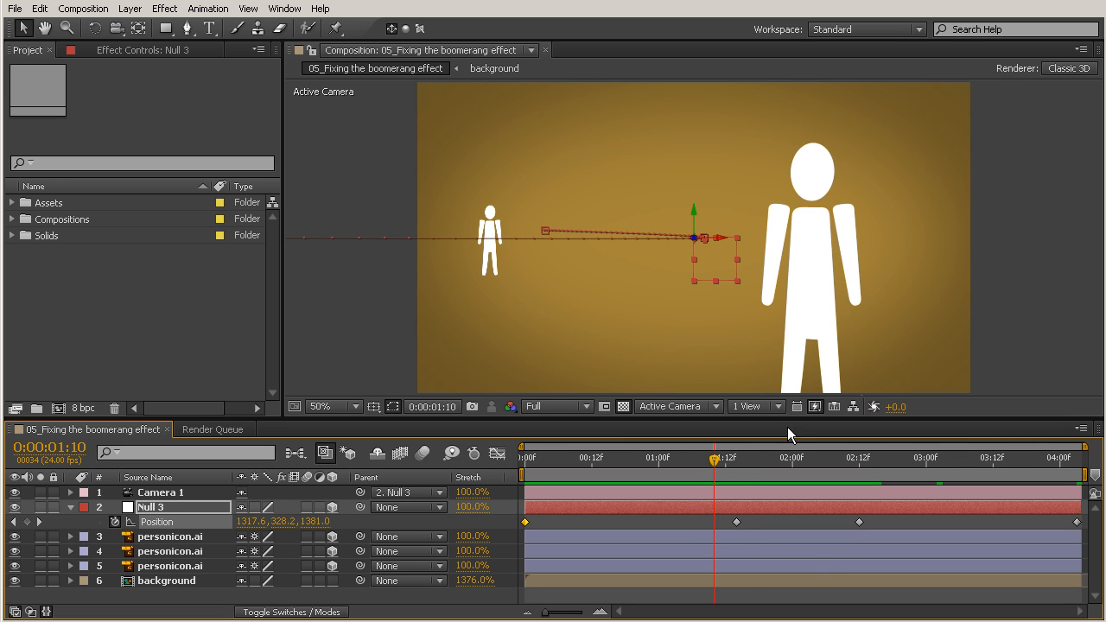
drag(708, 457, 734, 471)
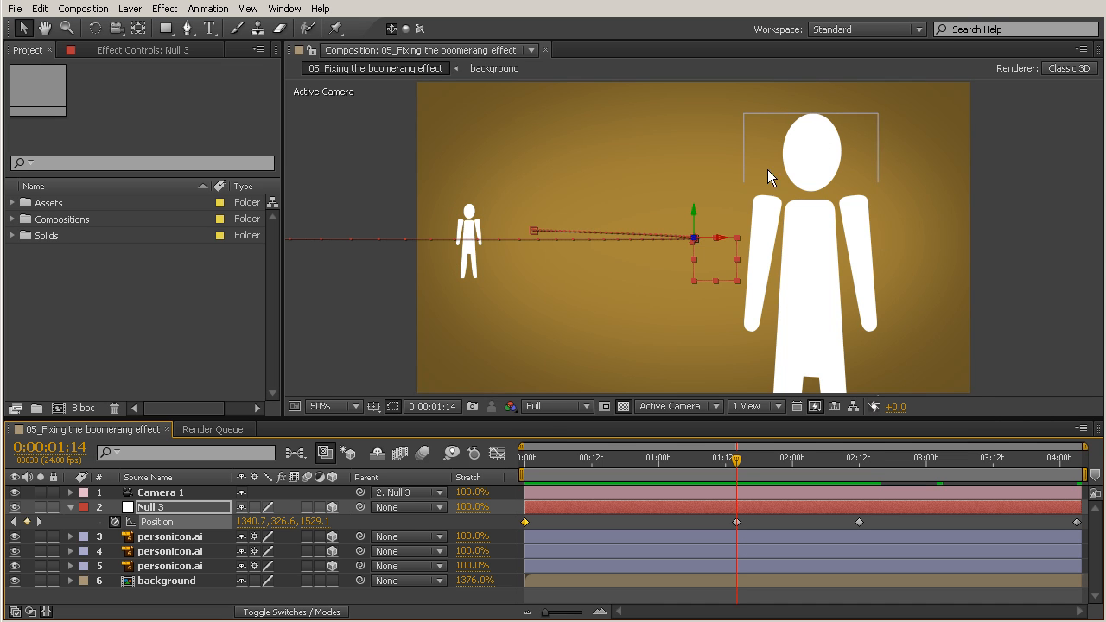
drag(733, 462, 733, 487)
Try turning Null 3's Position keyframe at 0:00:01:14 into a hold keyframe and review the motion through the last keyframe.
drag(765, 521, 708, 544)
click(208, 9)
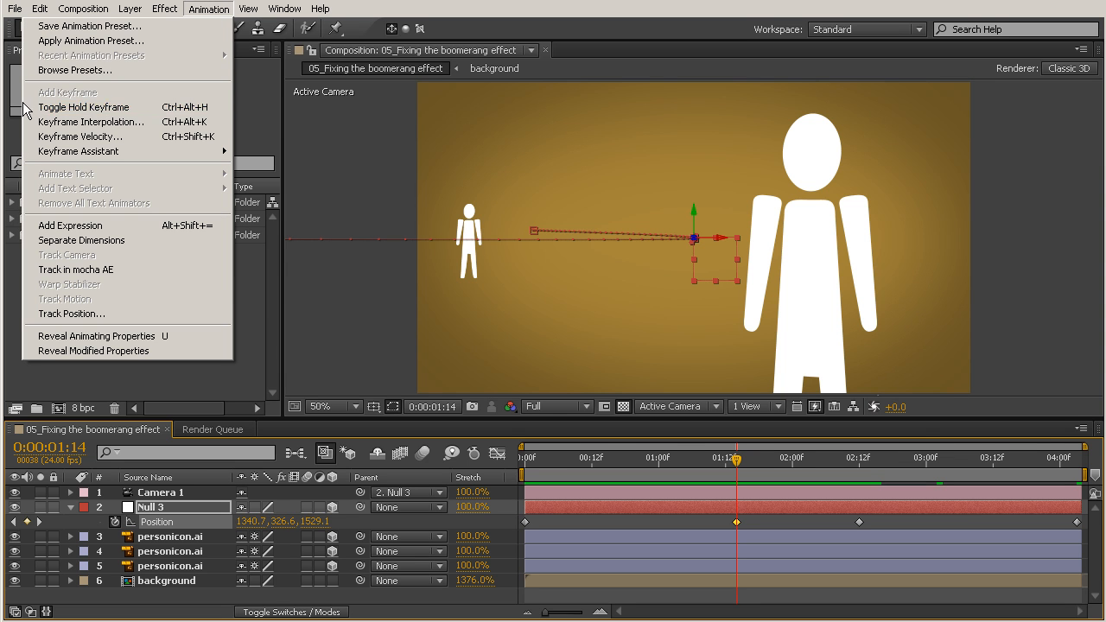
click(70, 109)
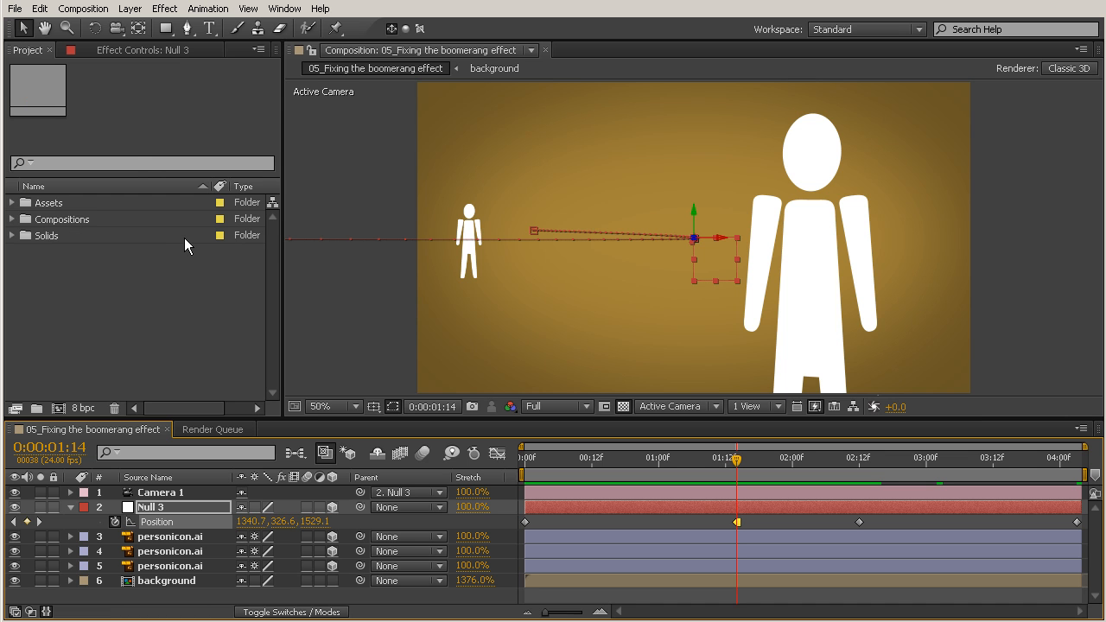
drag(650, 462, 736, 514)
drag(738, 464, 739, 541)
drag(737, 464, 860, 506)
drag(859, 467, 1078, 466)
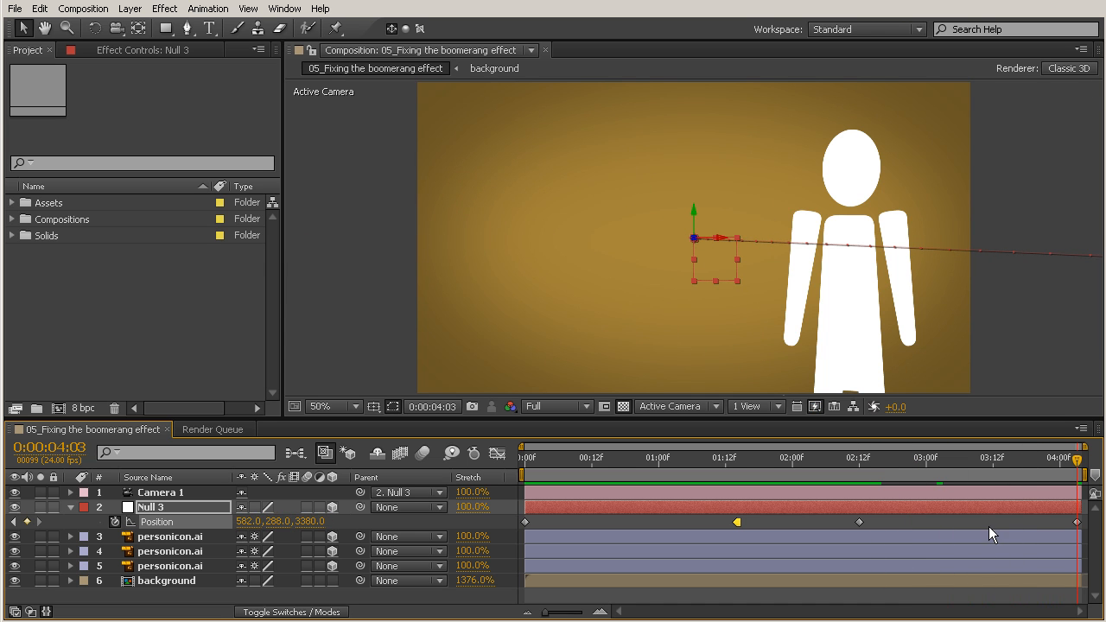
drag(1076, 458, 737, 514)
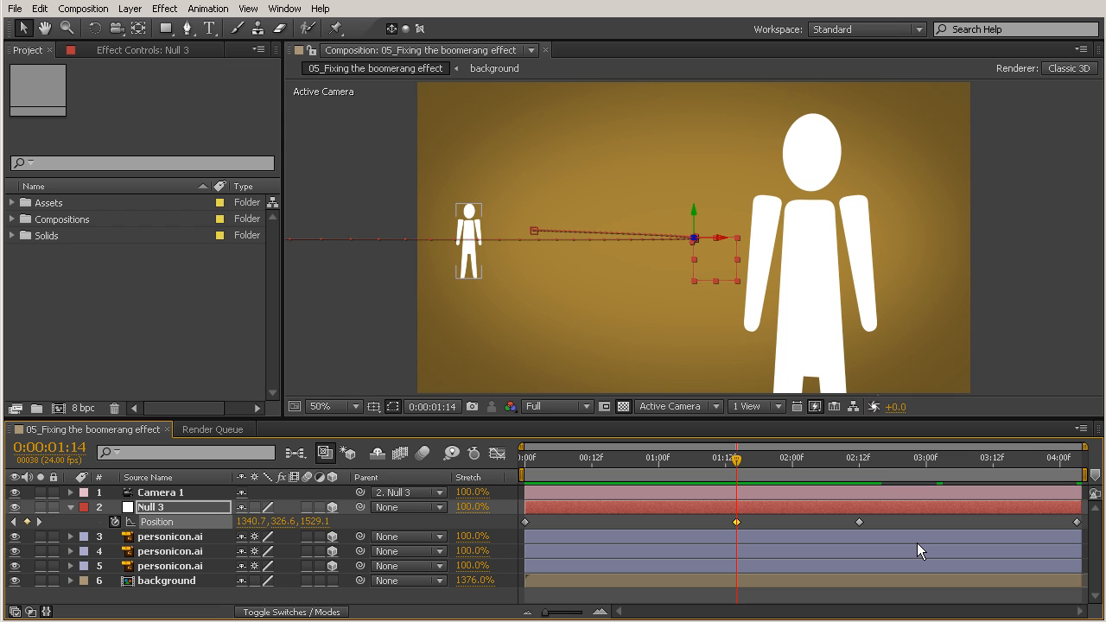
Set the spatial interpolation of Null 3's Position keyframes at 0:00:01:14 and 0:00:02:12 to Linear and review the pause between them.
drag(898, 520, 732, 524)
click(205, 11)
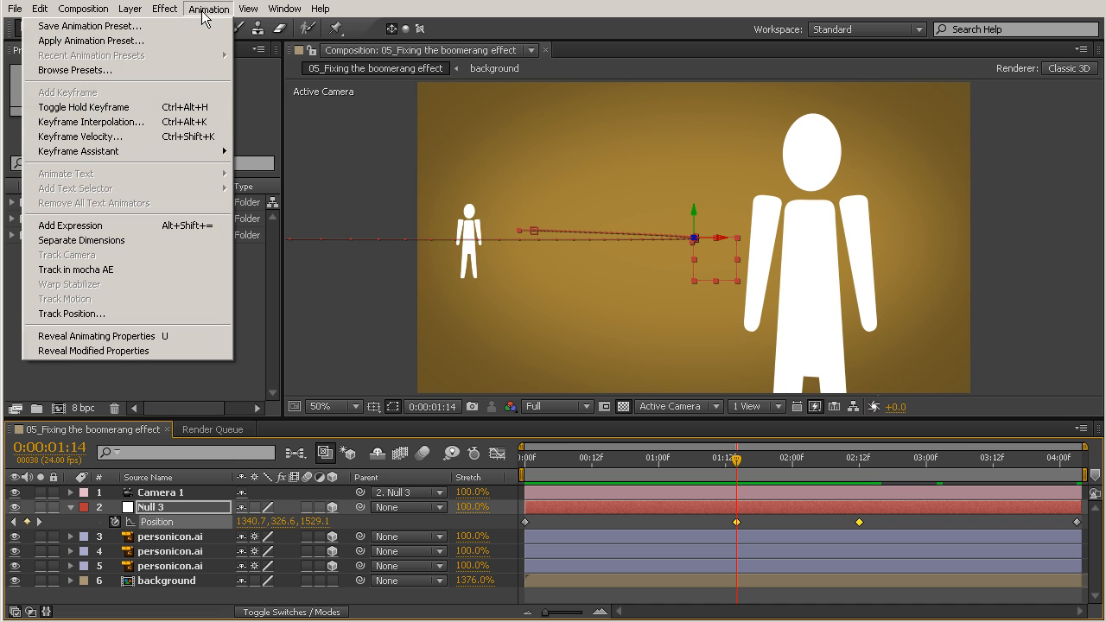
click(52, 125)
drag(484, 210, 201, 182)
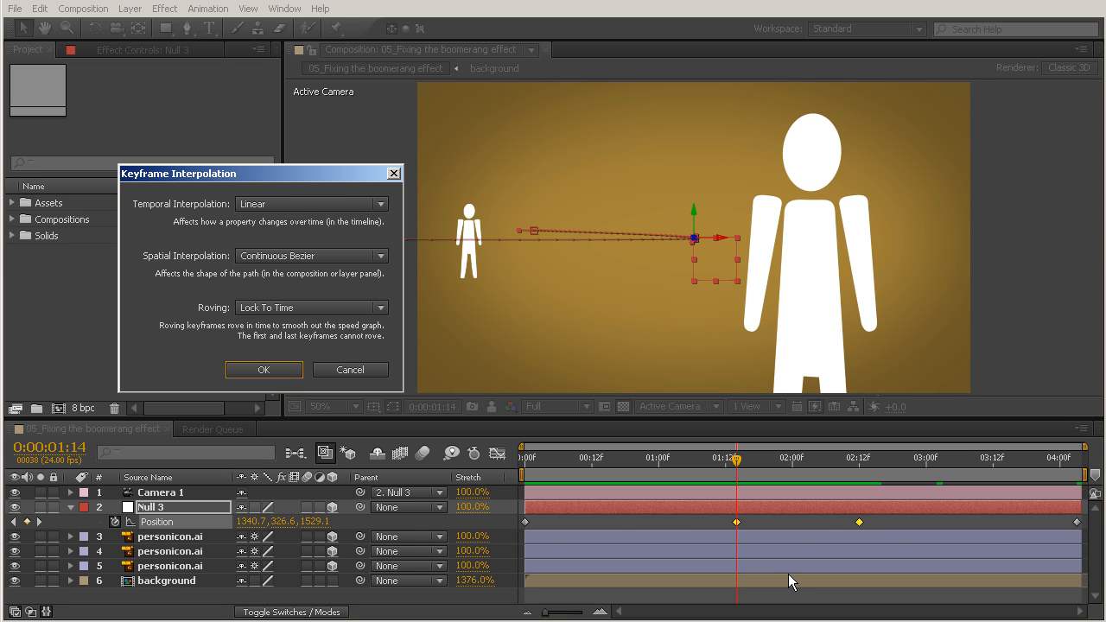
click(289, 256)
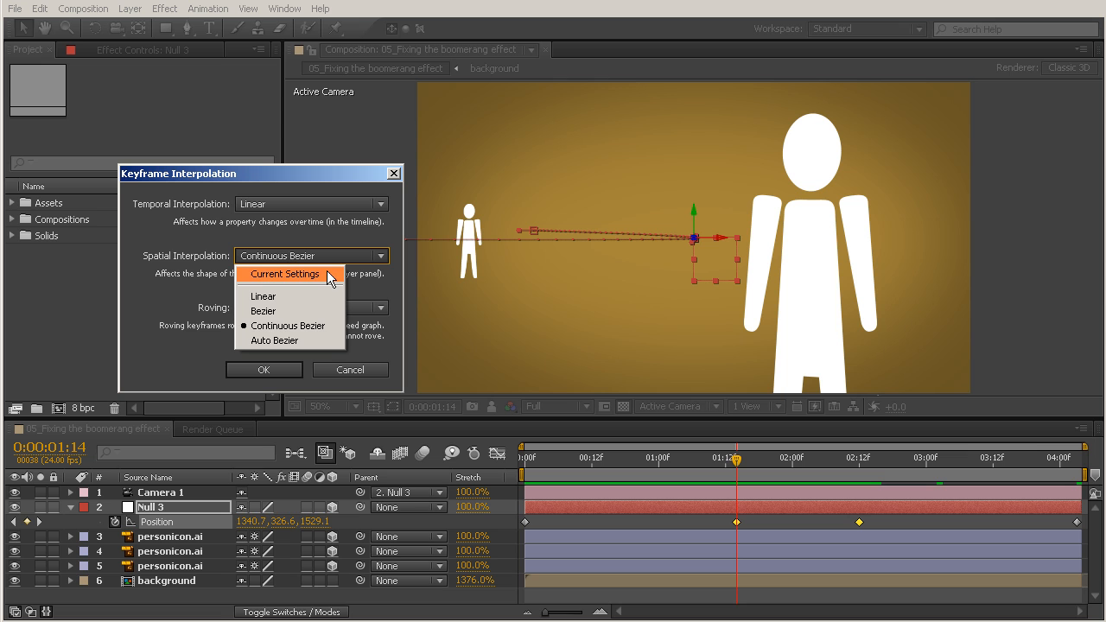
click(261, 297)
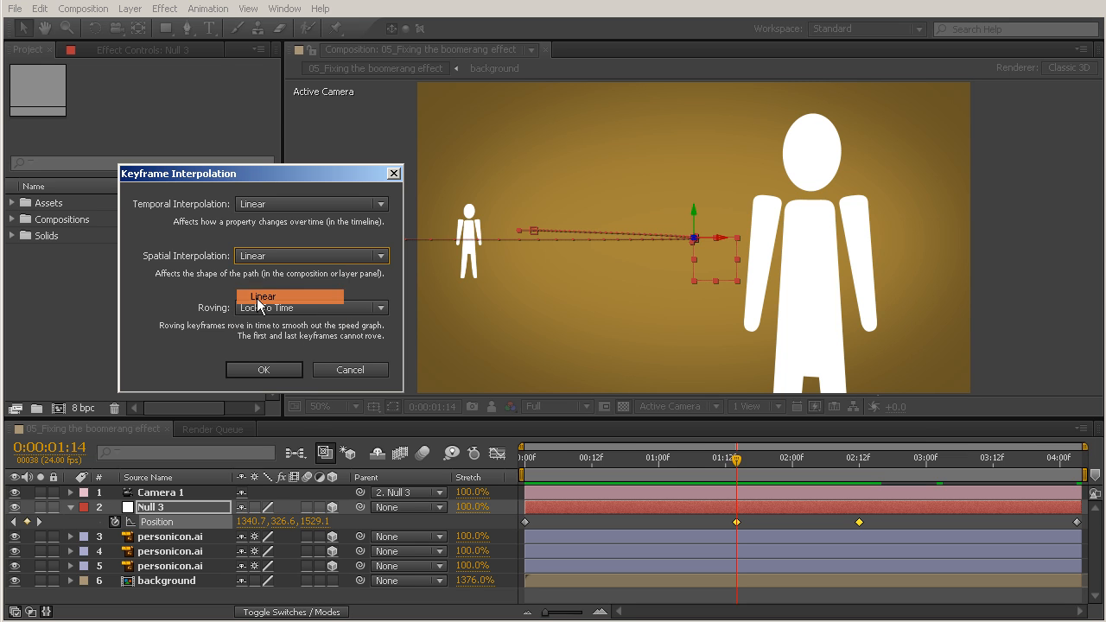
click(261, 369)
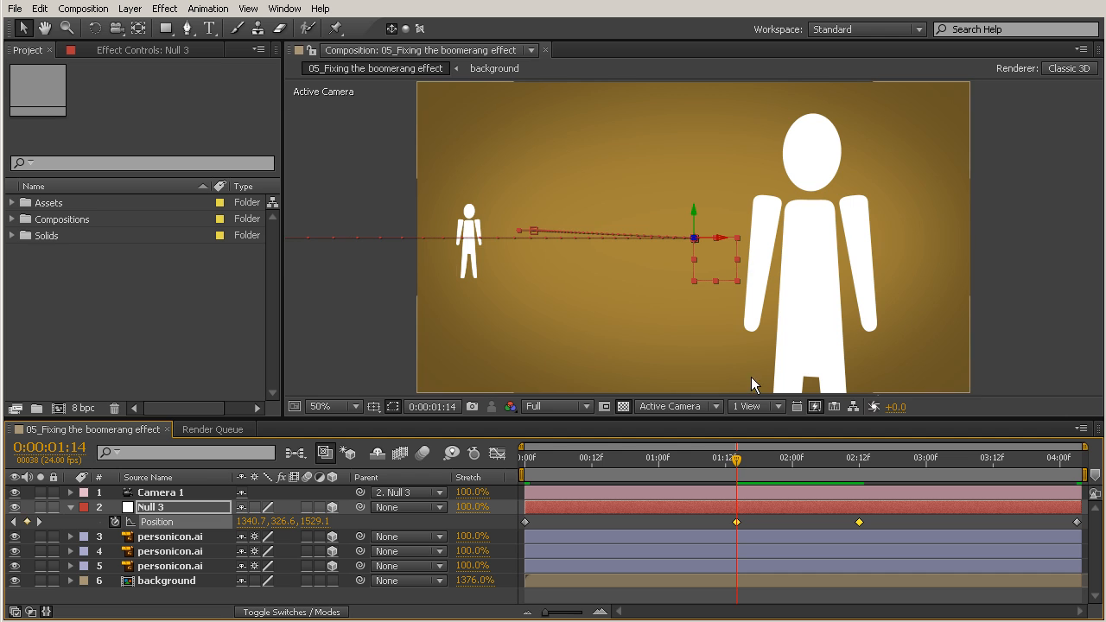
drag(526, 461, 566, 523)
drag(524, 550, 817, 570)
click(967, 520)
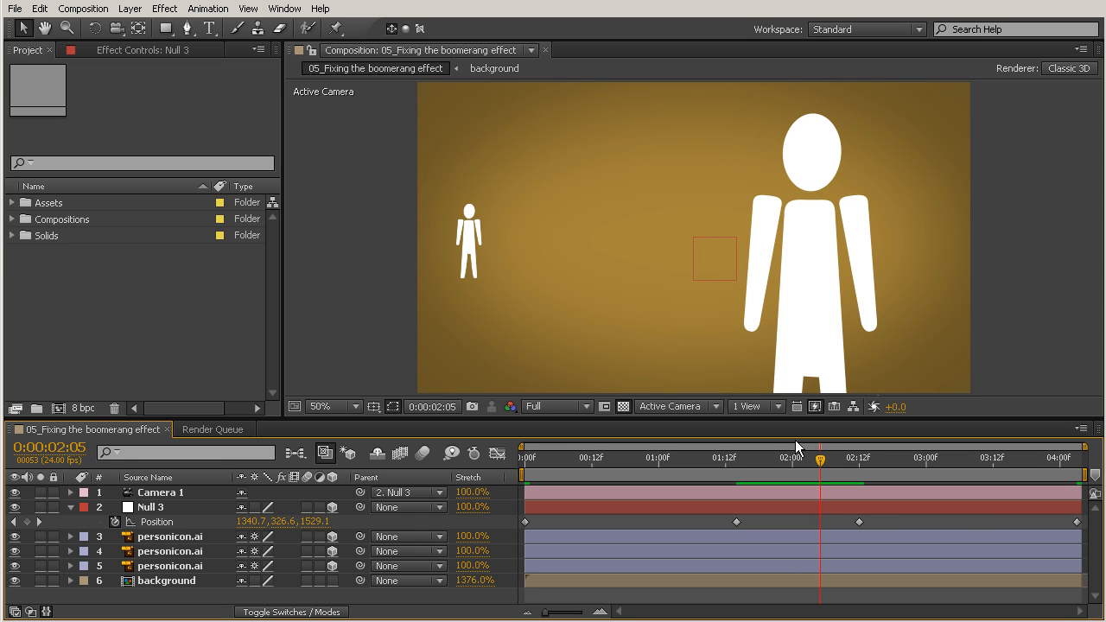